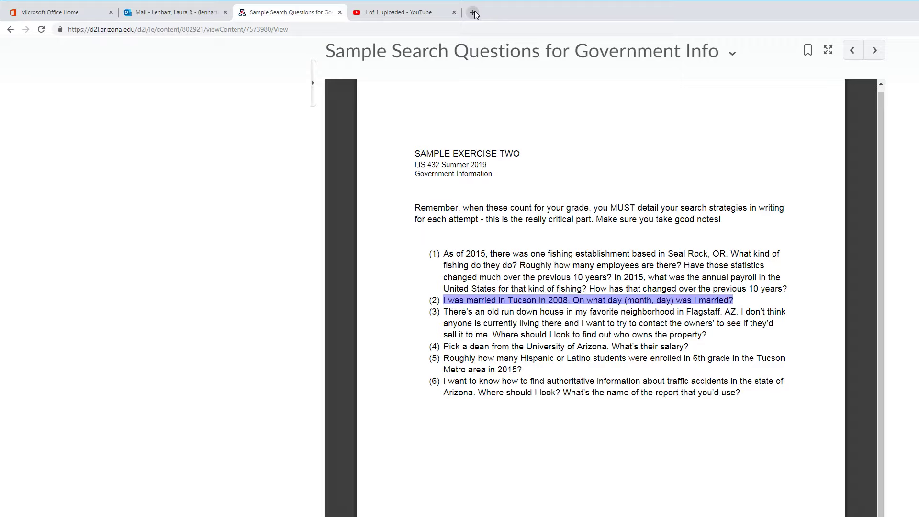
Step: Search Google for 'az state library' in a new tab and open the Arizona State Library website
click(474, 12)
text(az)
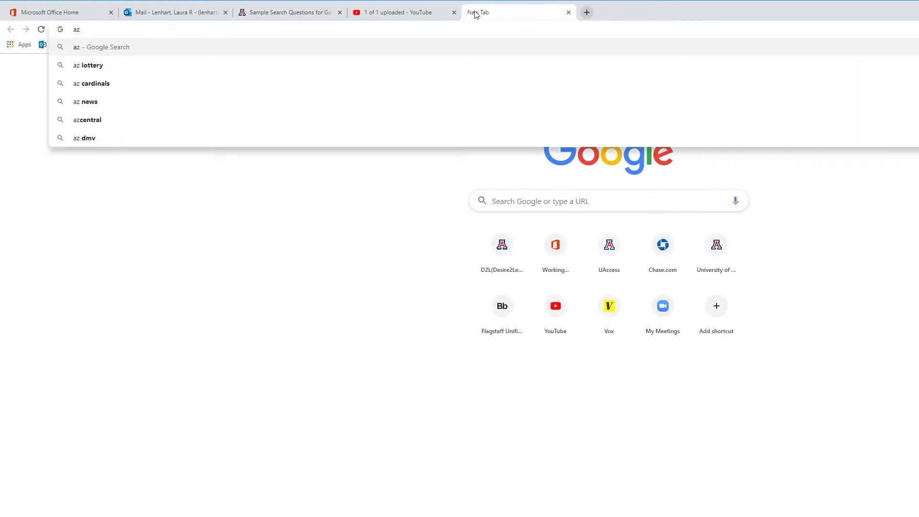
text( state)
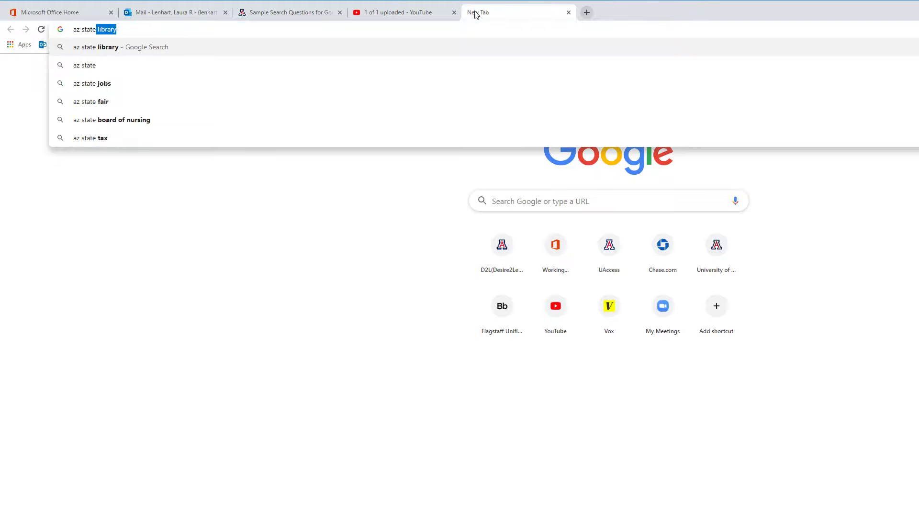
key(Return)
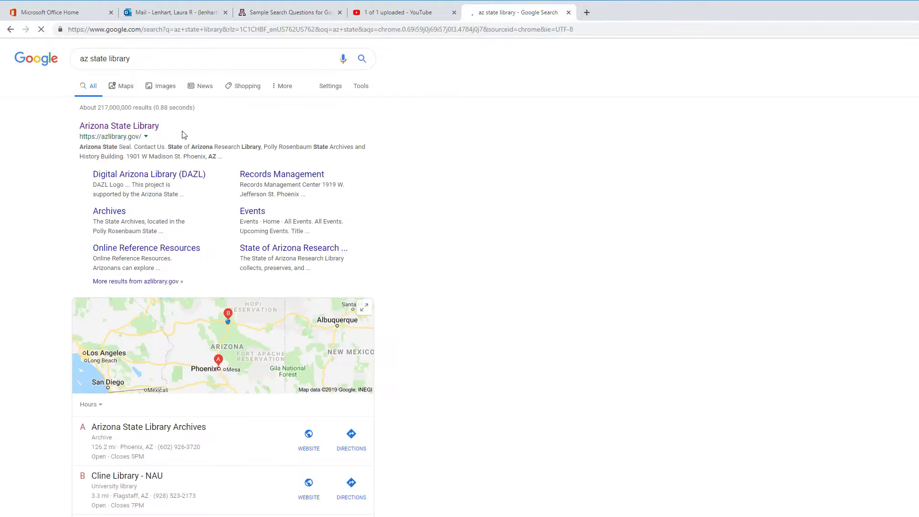
click(134, 130)
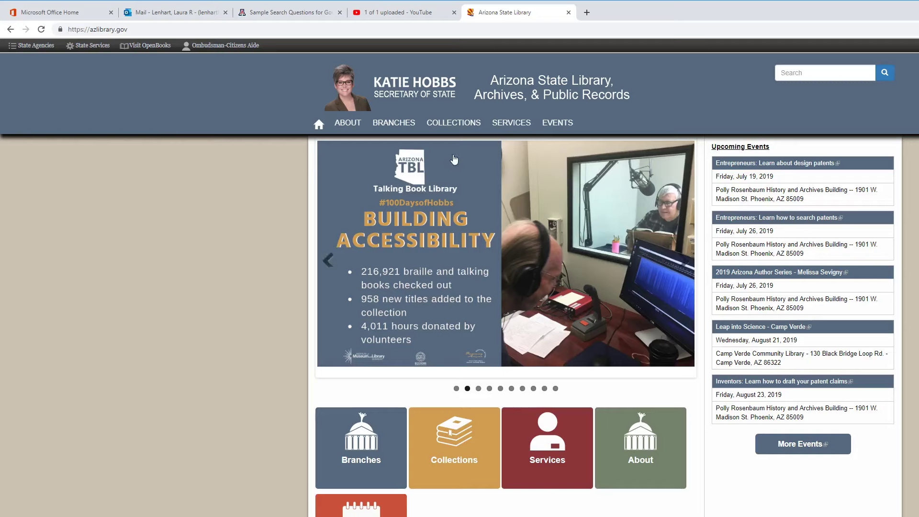
Step: Open the Accessing Arizona Public Records page from the BRANCHES > ARCHIVES menu
mouse_move(455, 127)
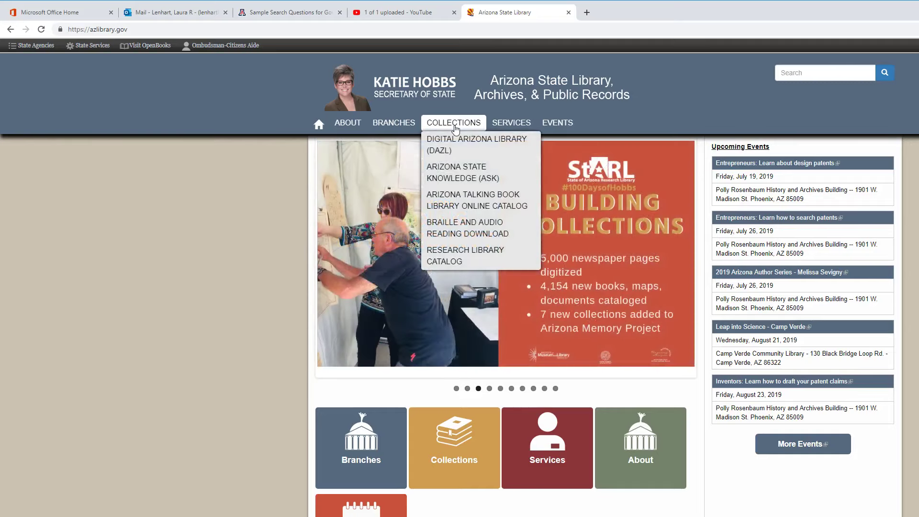
mouse_move(393, 127)
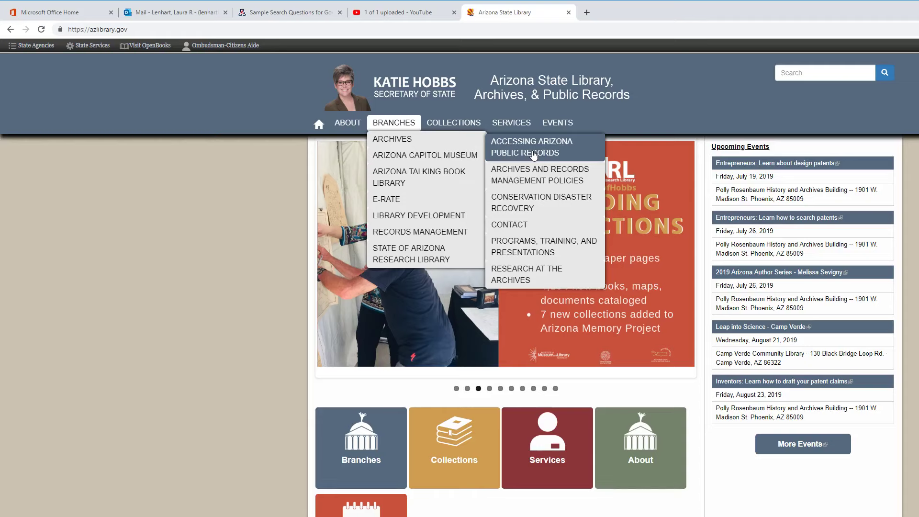
click(533, 153)
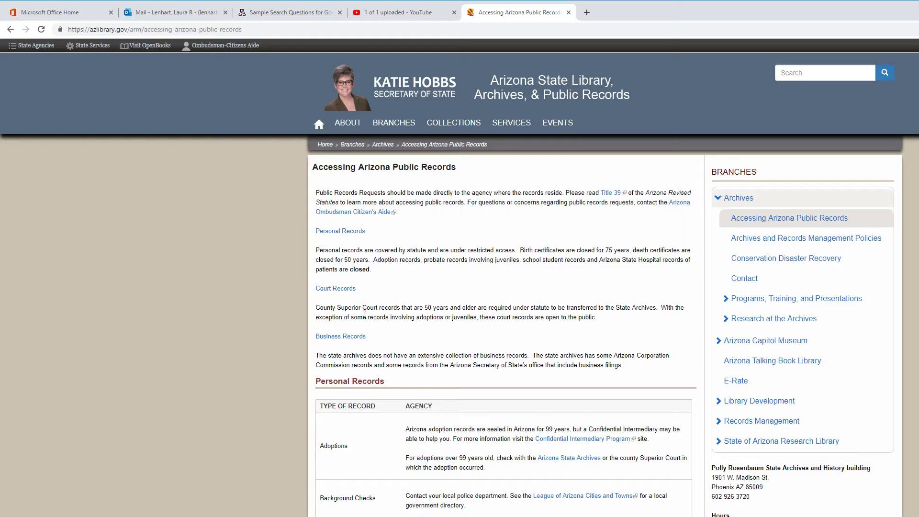
Step: Scroll the Personal Records table to the Marriage Certificates row, held by the county's Clerk of the Superior Court
scroll(252, 401, down, 1)
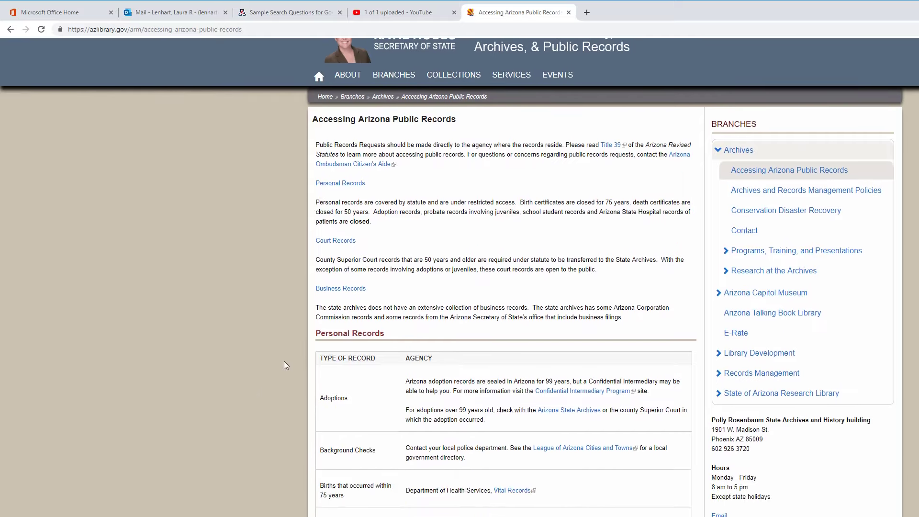
scroll(276, 368, down, 5)
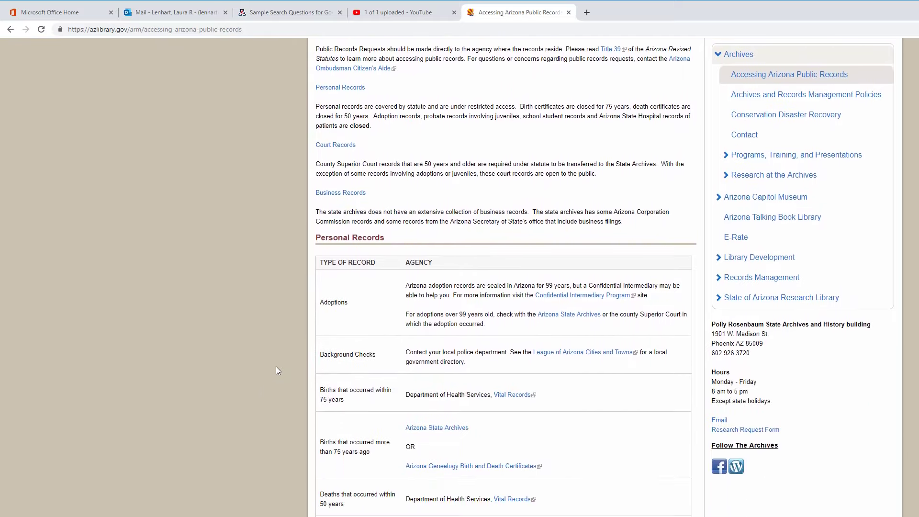
scroll(275, 370, down, 1)
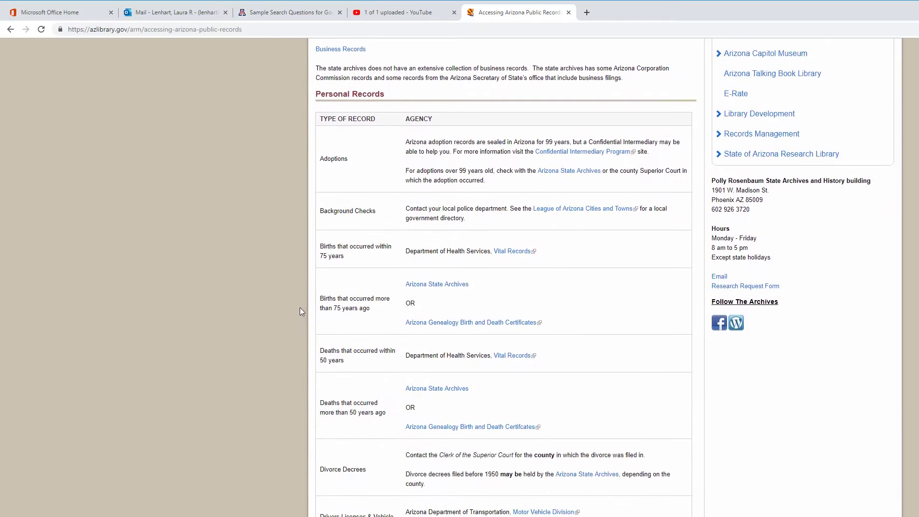
scroll(315, 401, down, 1)
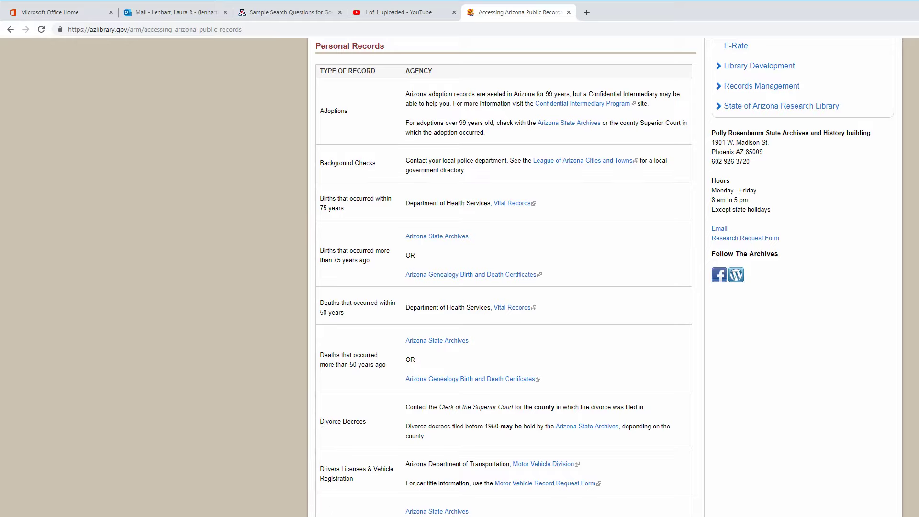
scroll(348, 512, down, 2)
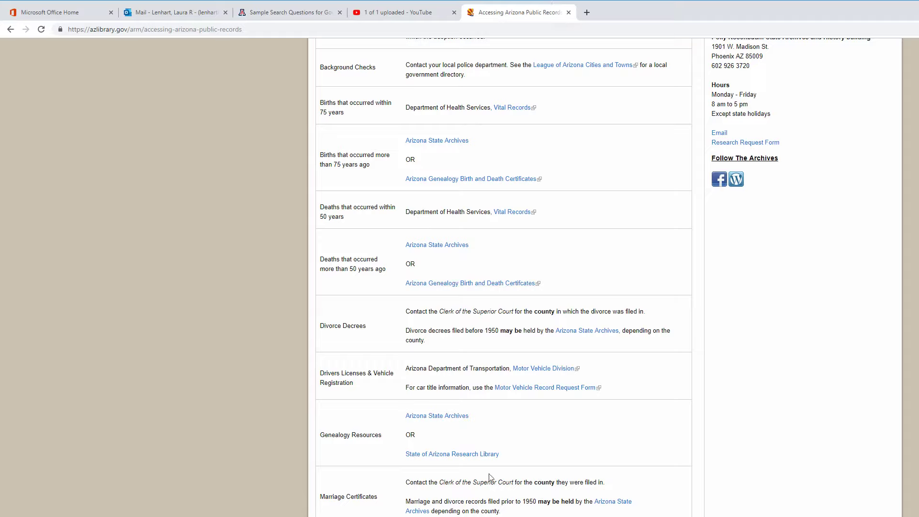
Step: Search 'tucson county' in a new tab to confirm it is Pima County, then close that tab
click(588, 13)
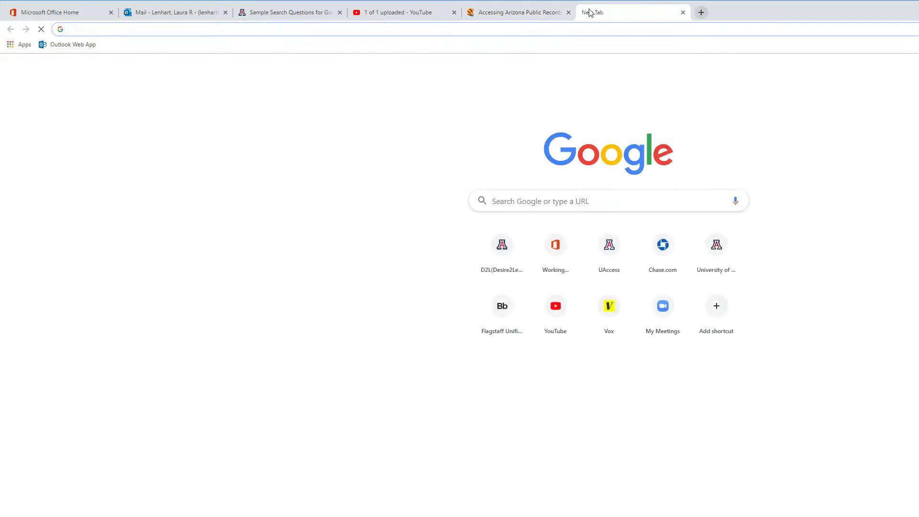
text(tucson county)
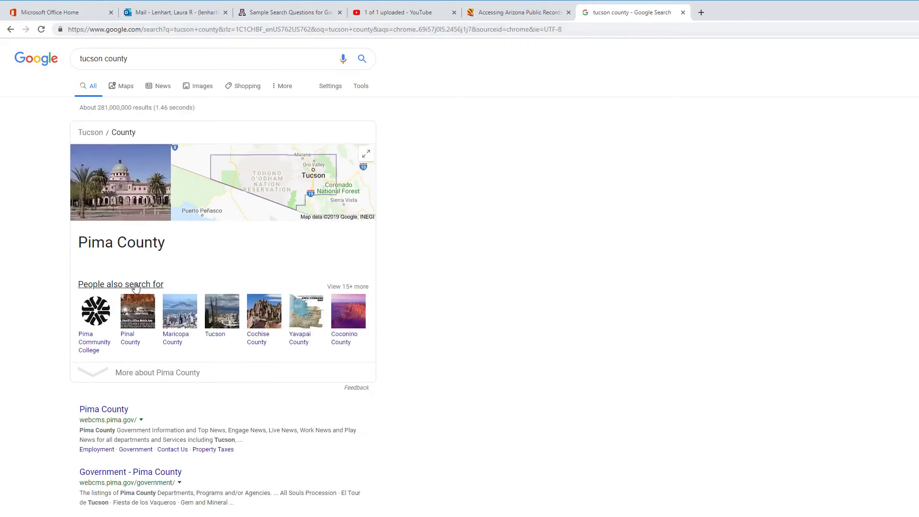
click(683, 13)
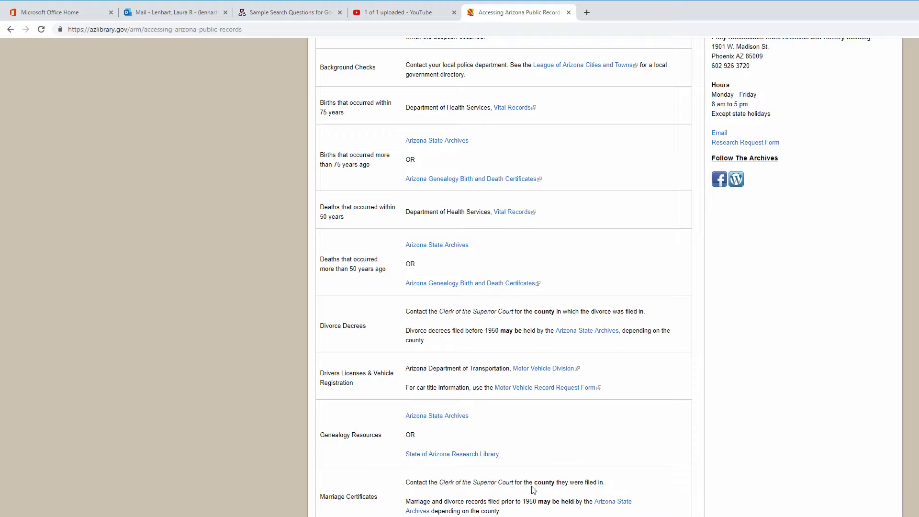
scroll(589, 192, up, 6)
Step: Search Google for 'pima county superior court' in a new tab
click(587, 14)
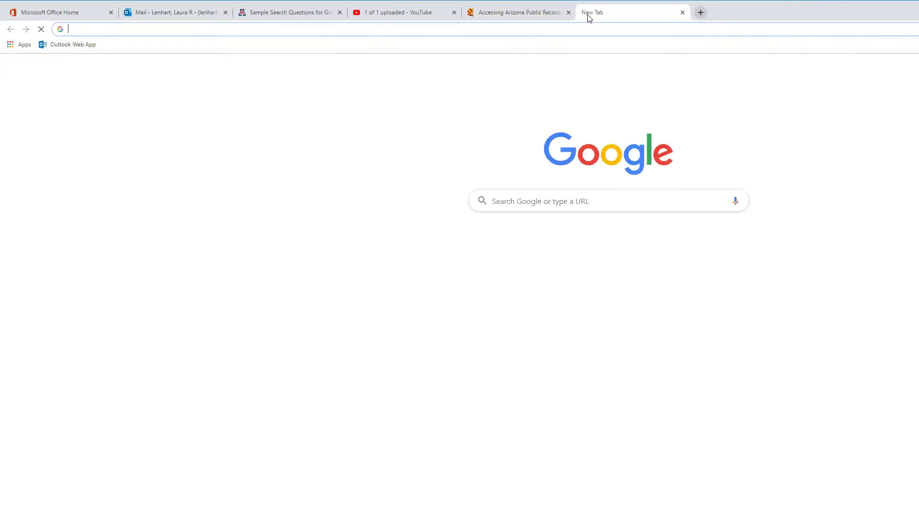
text(pima count)
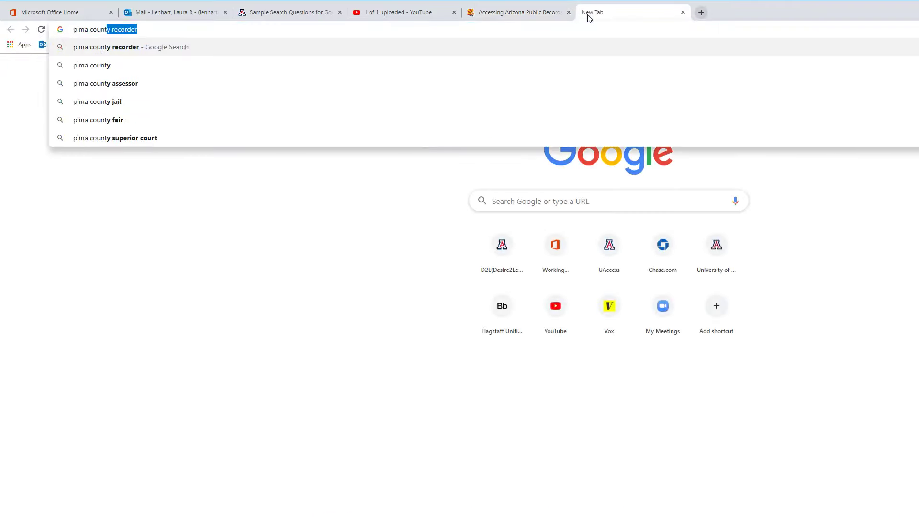
text(y )
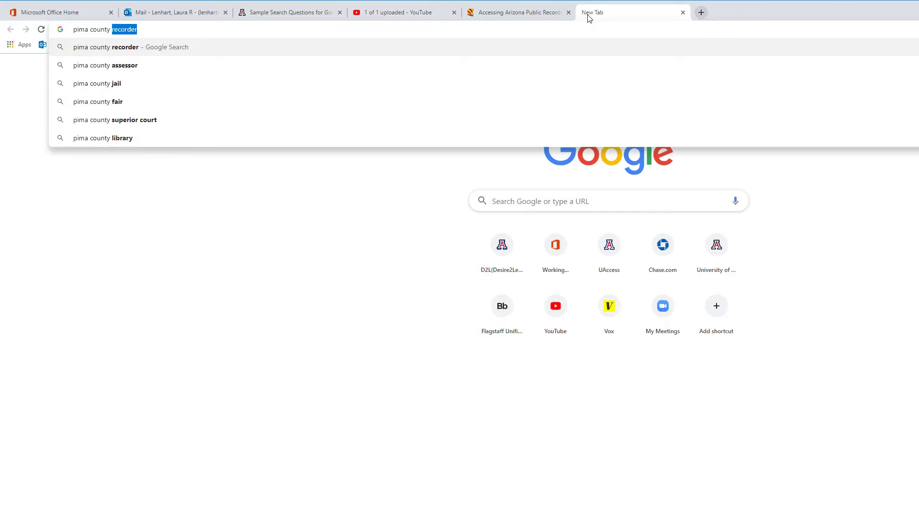
text(super)
key(Return)
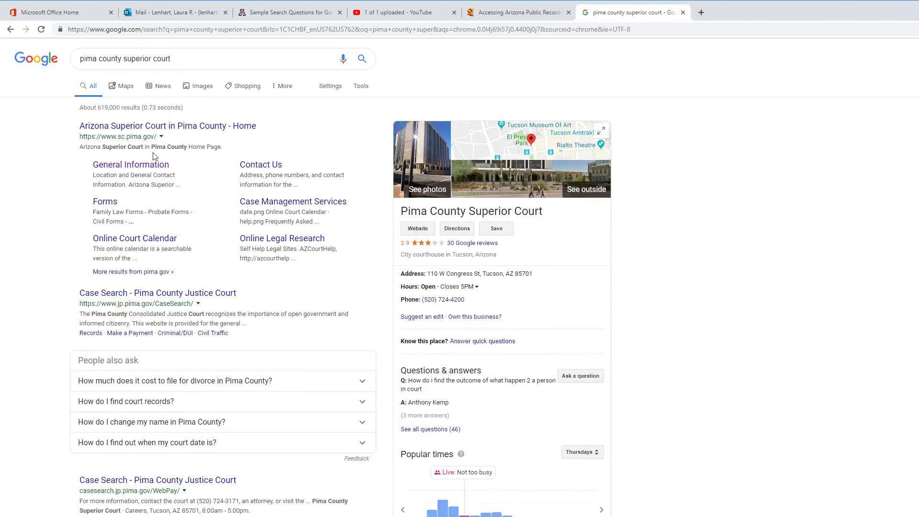
Step: Open the Arizona Superior Court in Pima County home page and scroll down its content
click(158, 130)
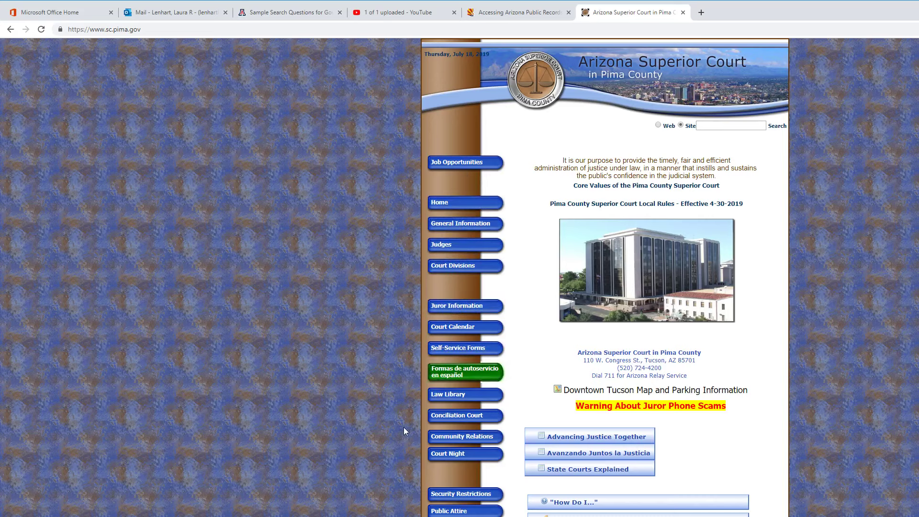
scroll(415, 467, down, 1)
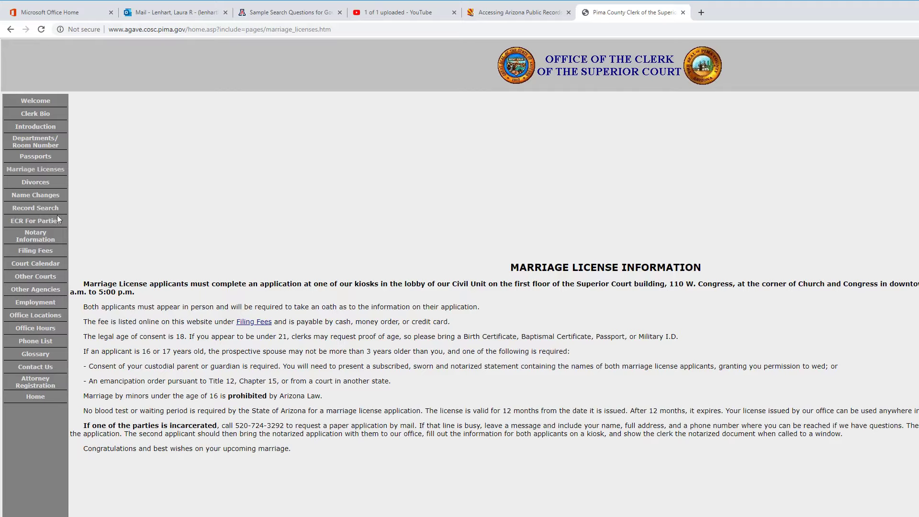
Step: Open Record Search from the left menu and agree to the disclaimer
click(28, 210)
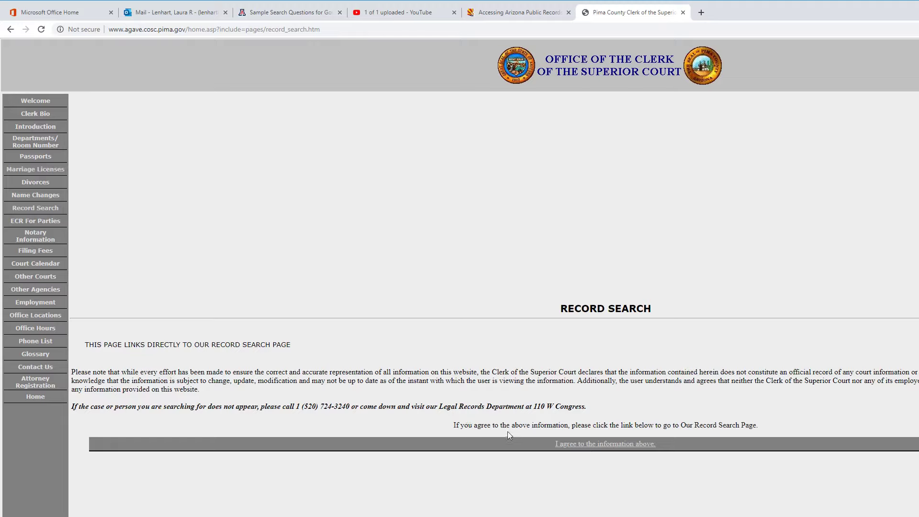
click(609, 445)
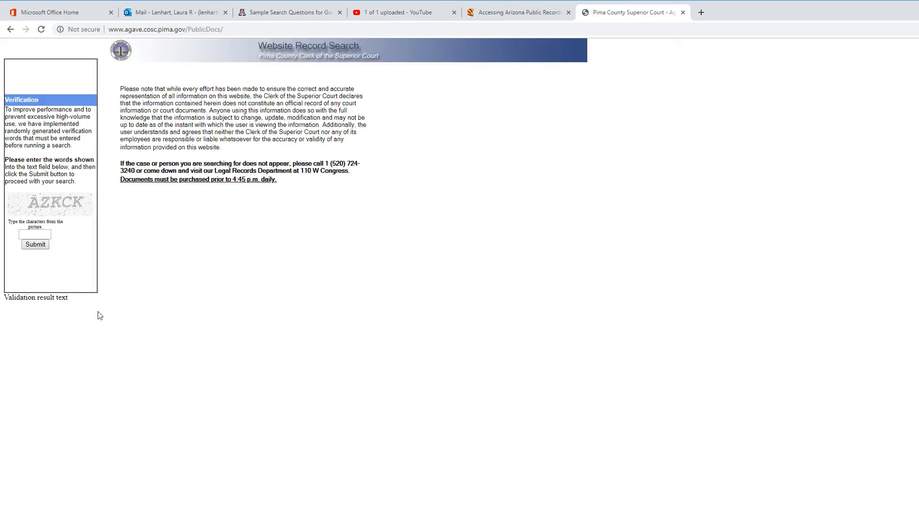
Step: Enter the verification characters shown in the picture and submit them
click(39, 233)
text(AZKCK)
click(39, 244)
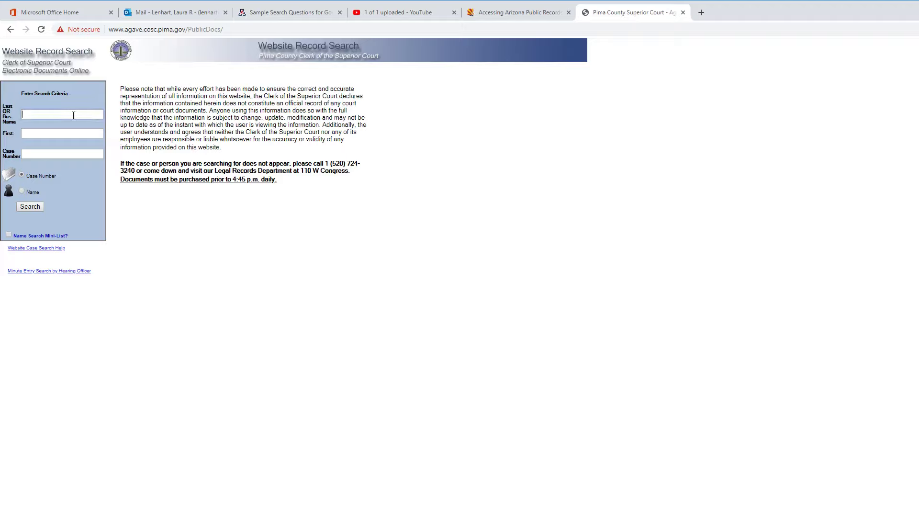
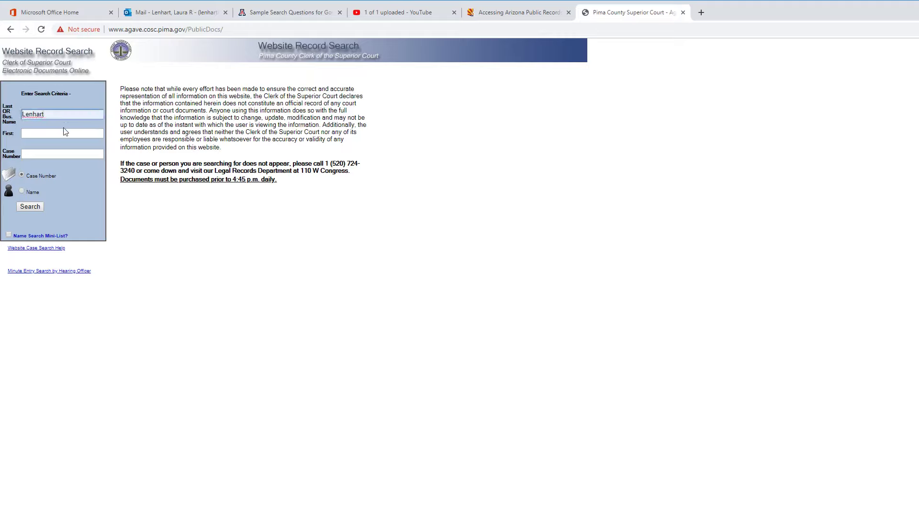
Step: Search the clerk's records by the person's last name and first name
click(42, 133)
click(29, 206)
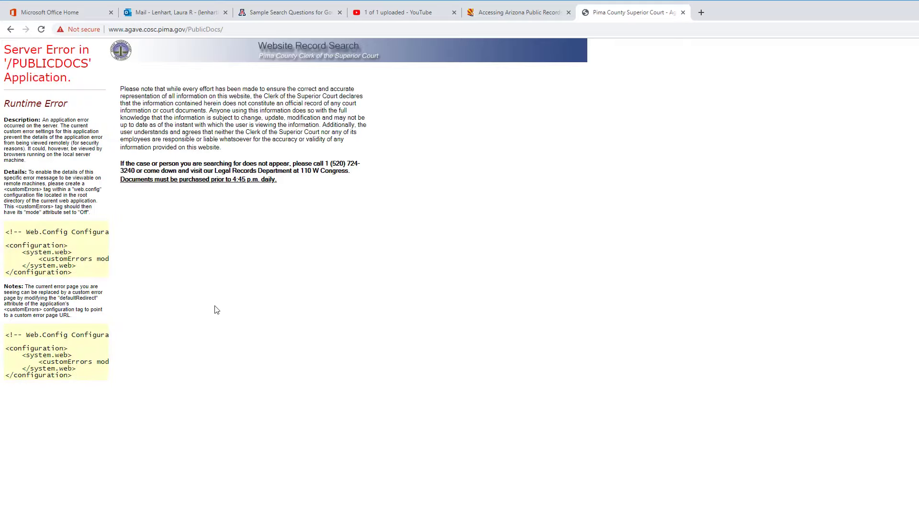
Step: Return to the search form after the server error and clear the first-name field
click(10, 30)
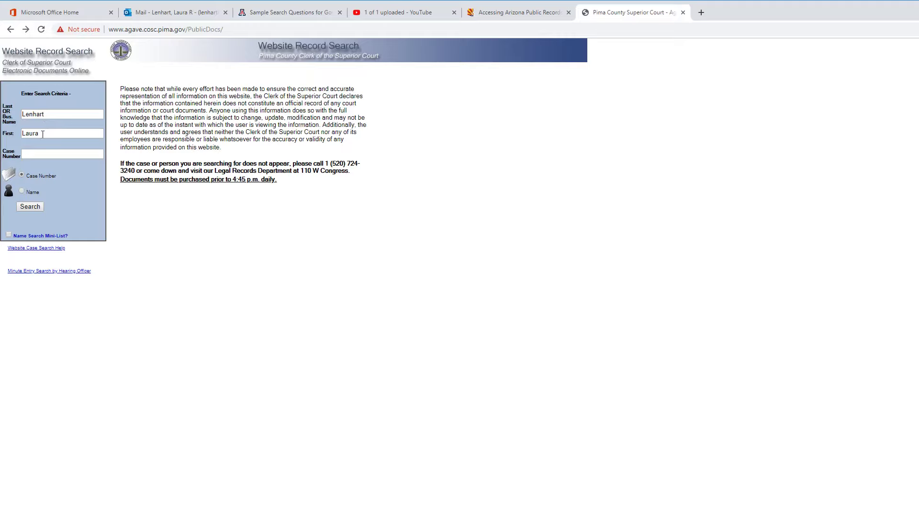
double_click(42, 135)
key(BackSpace)
Step: Choose the Name search option and run the surname-only search, listing 15 cases
click(22, 192)
click(29, 207)
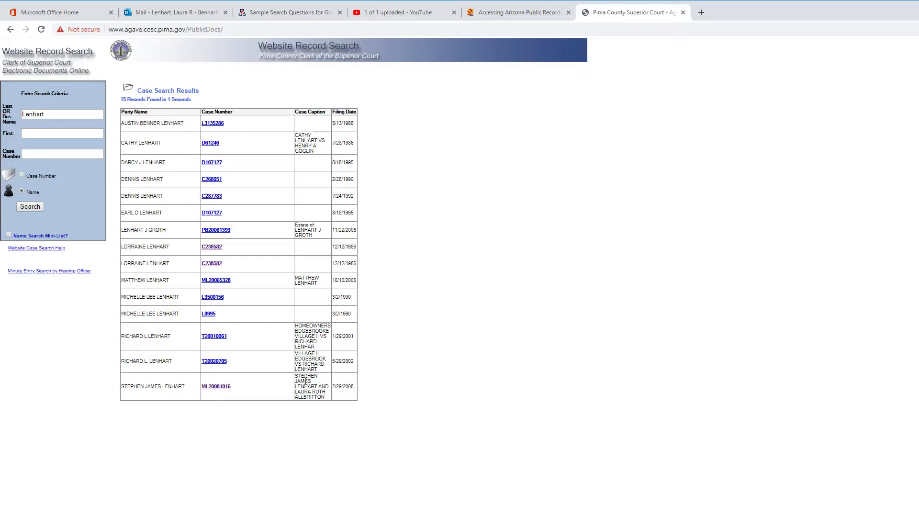
Step: Open the 2/29/2008 marriage license case to view its bride, groom and 3/12/2008 Marriage License
click(217, 387)
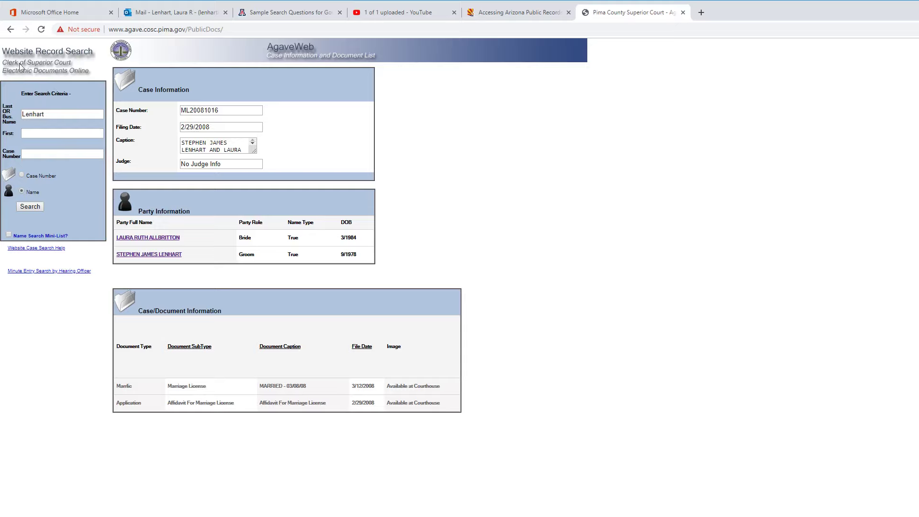
Step: Return to the results, search again with a first name added (0 records), then clear that first name
click(9, 30)
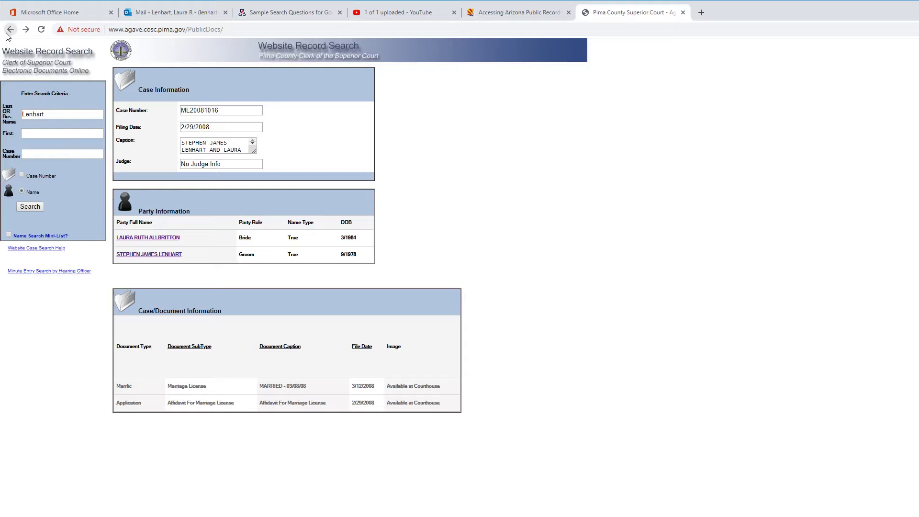
click(10, 29)
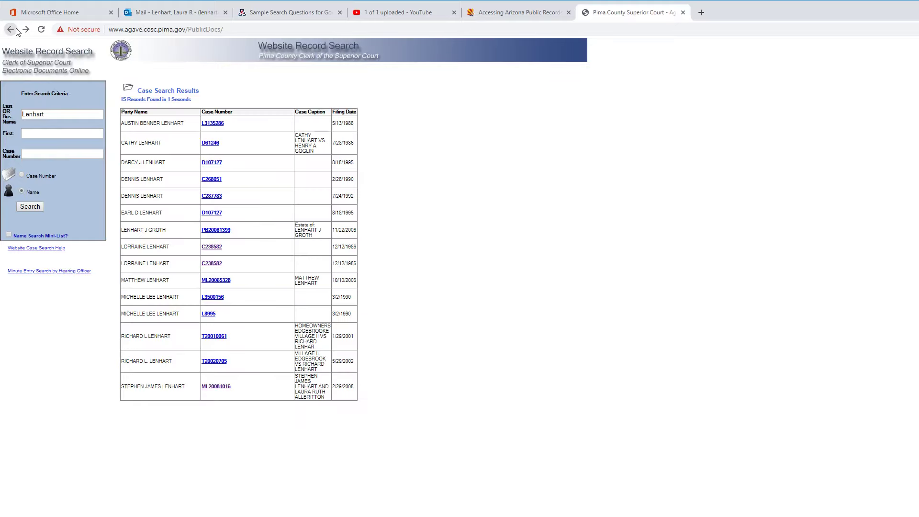
click(35, 137)
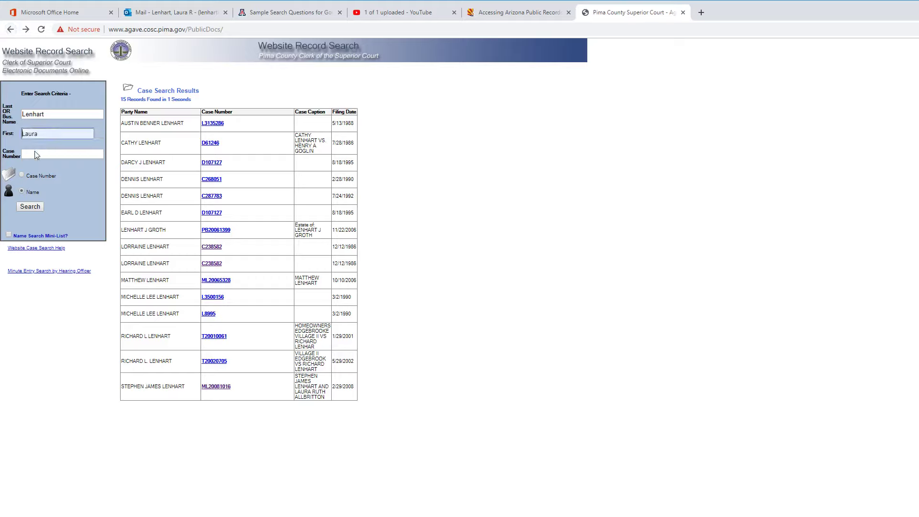
click(30, 208)
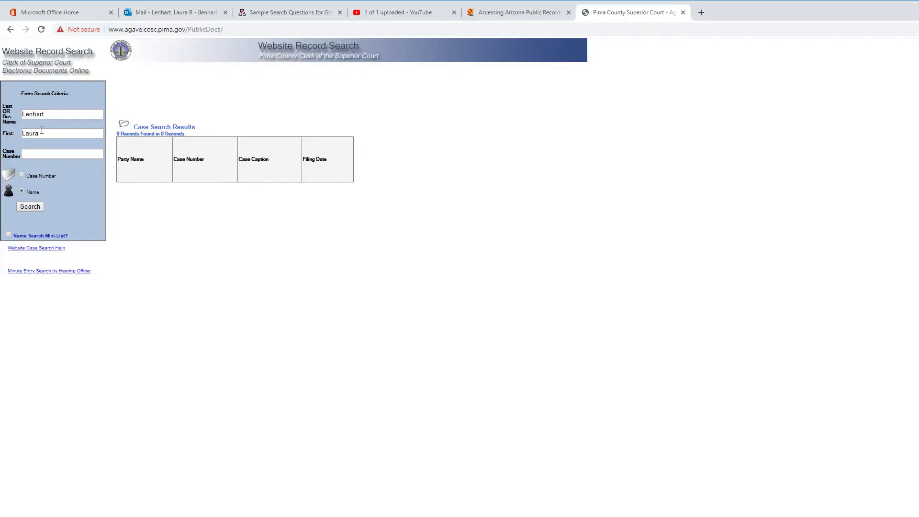
click(41, 131)
key(BackSpace)
key(BackSpace)
key(BackSpace)
key(BackSpace)
click(30, 209)
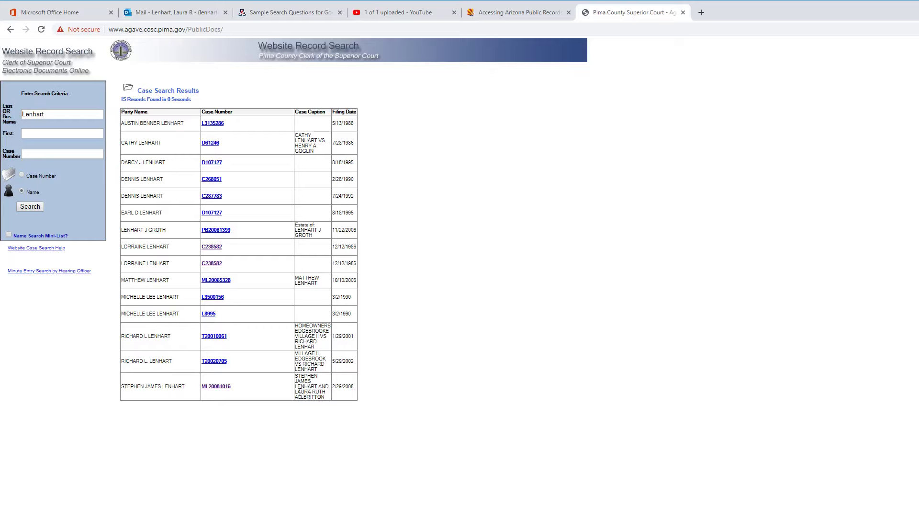
drag(295, 393, 312, 394)
drag(312, 393, 325, 394)
click(315, 416)
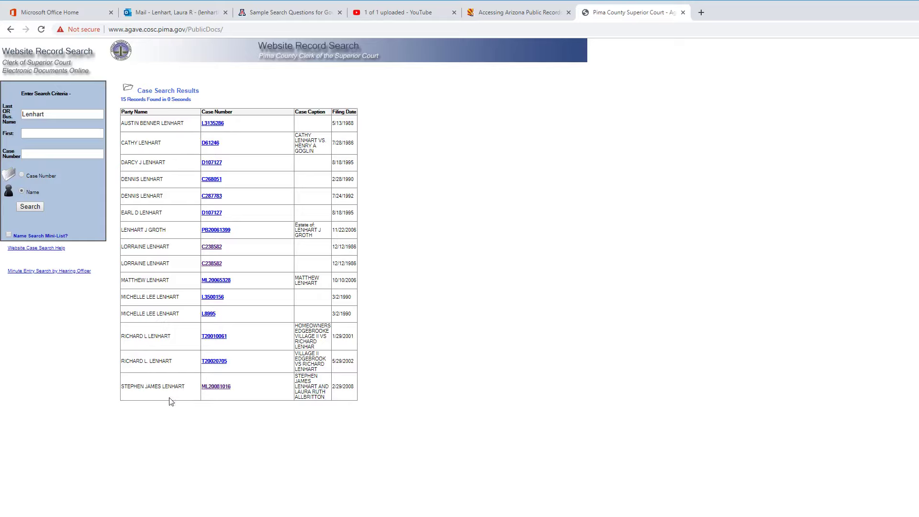